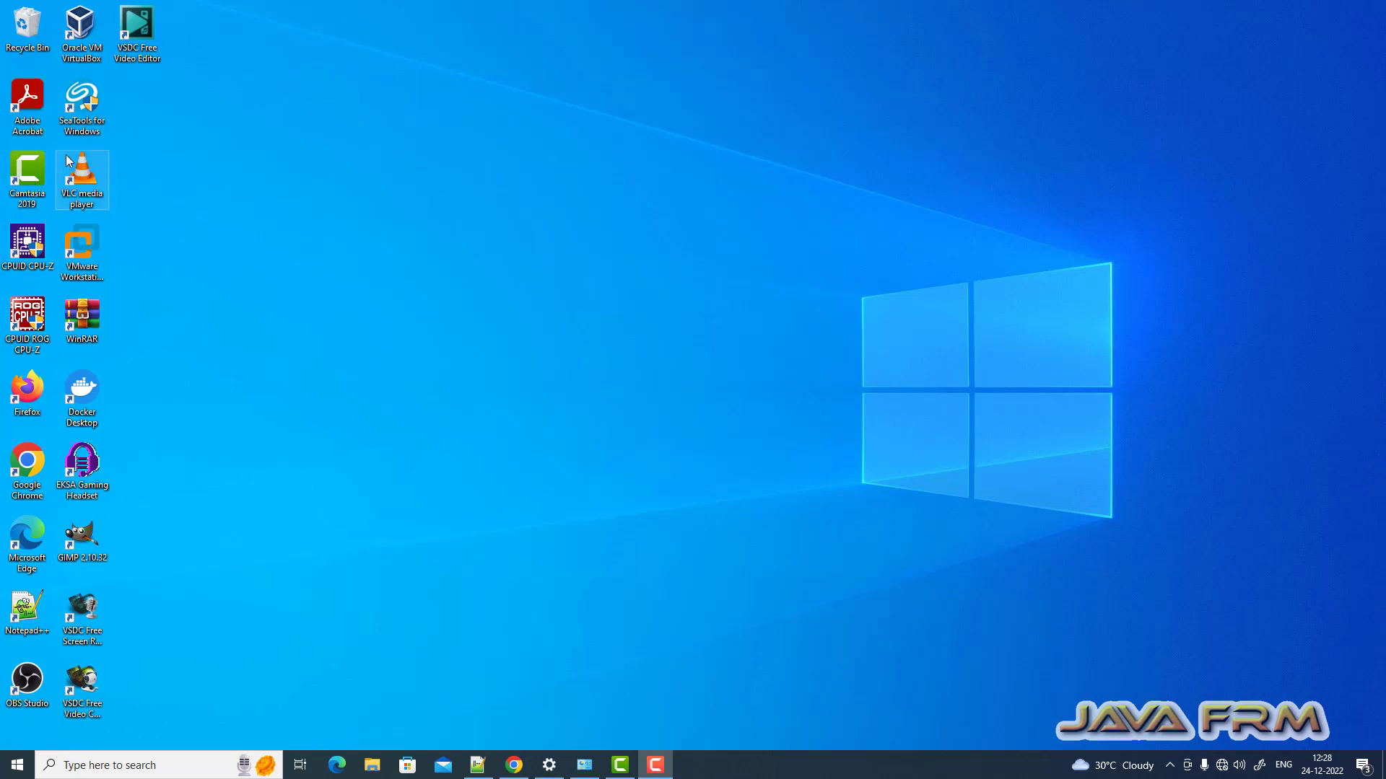
Launch SeaTools for Windows and accept the End User License Agreement.
double_click(81, 101)
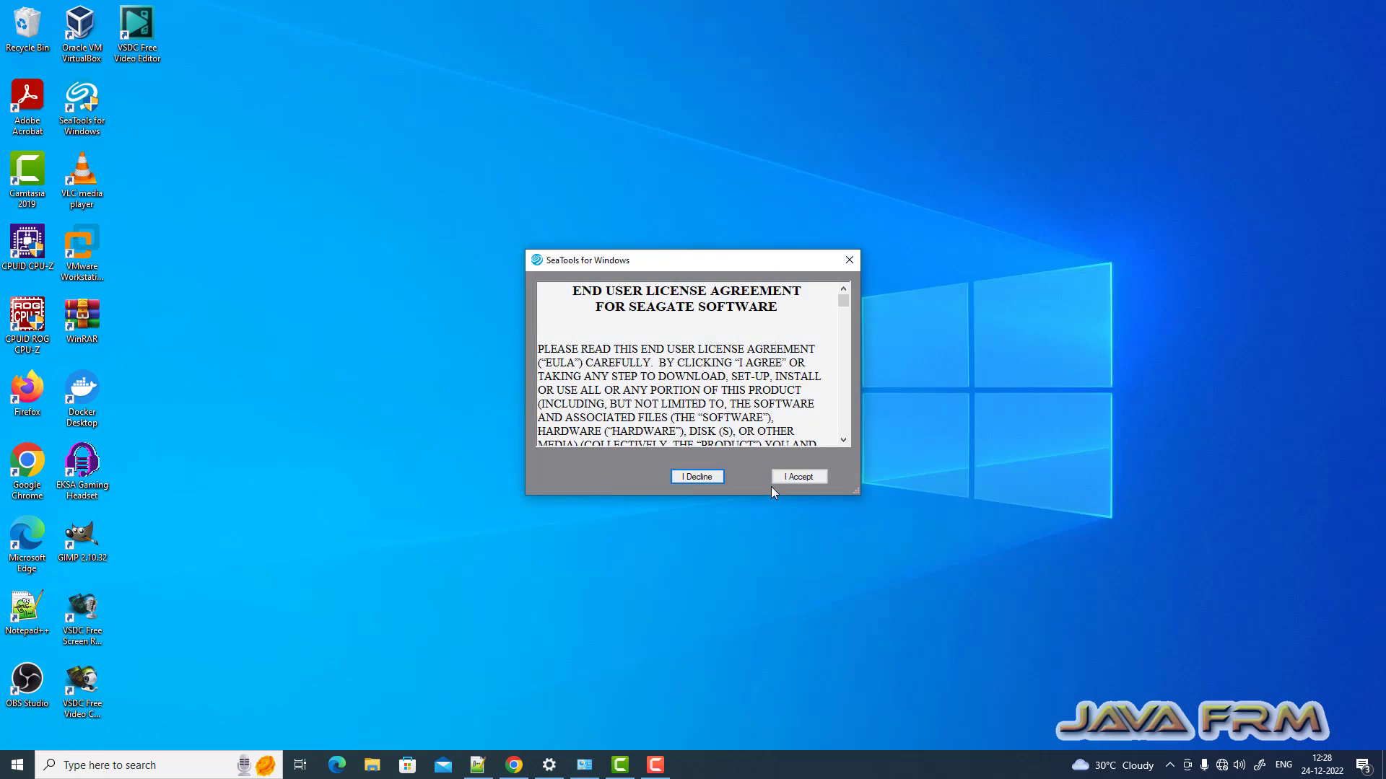
click(789, 477)
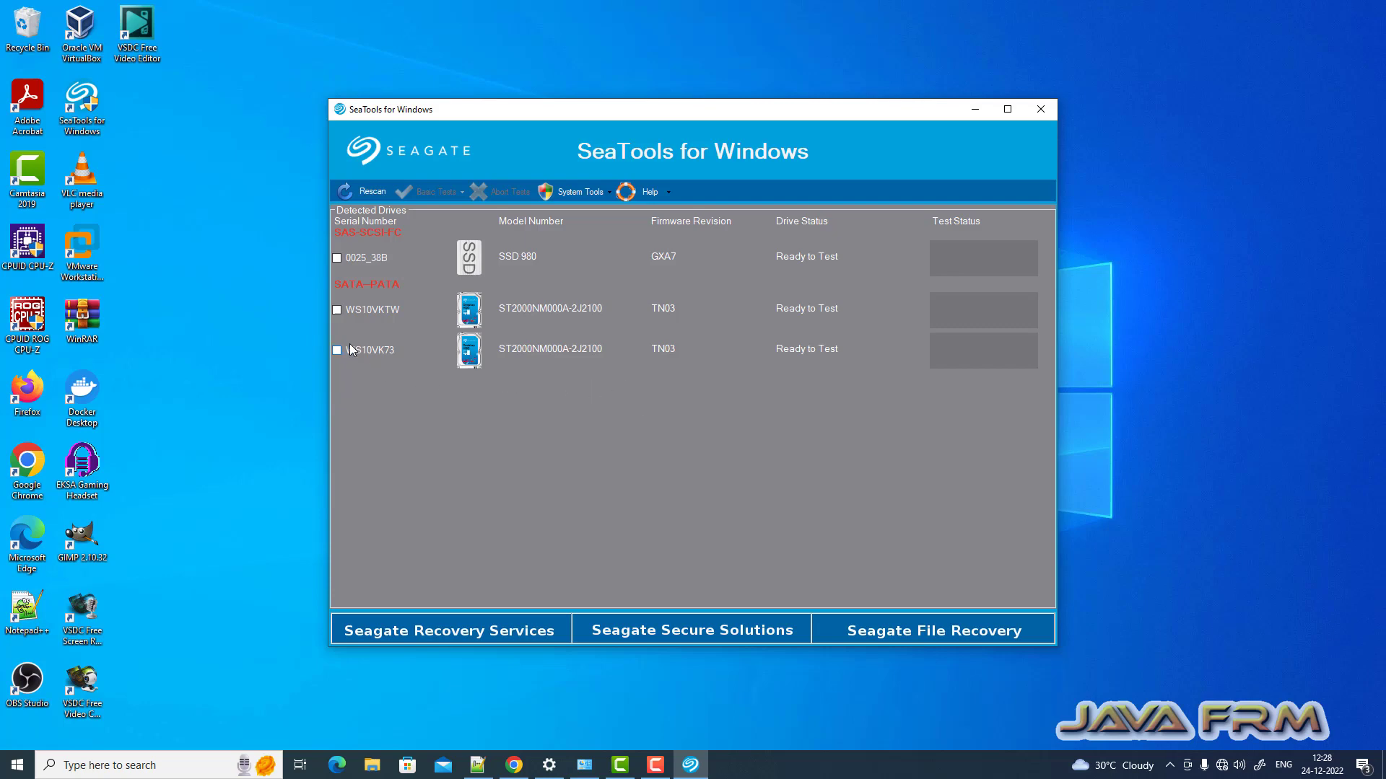
Run the S.M.A.R.T Check on drive WS10VKTW.
click(335, 310)
click(463, 192)
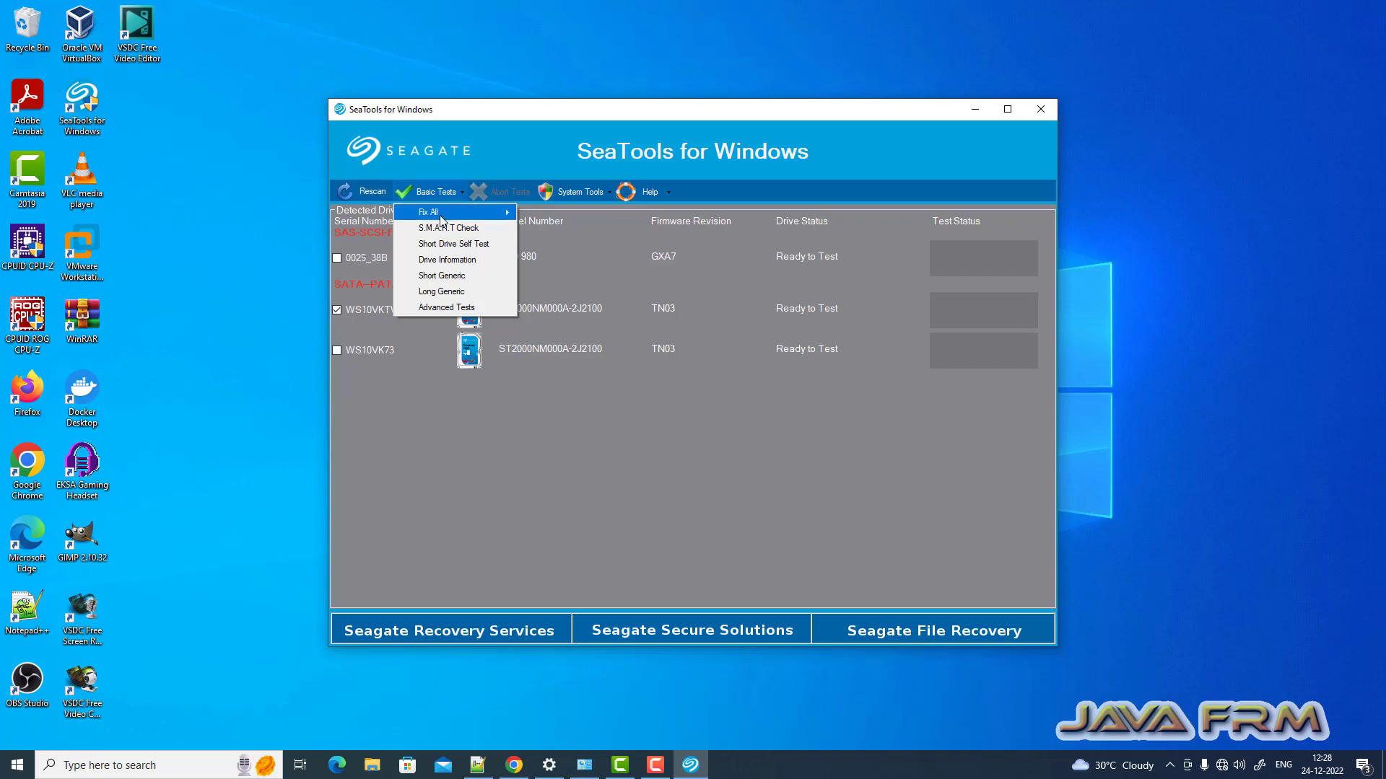
mouse_move(482, 217)
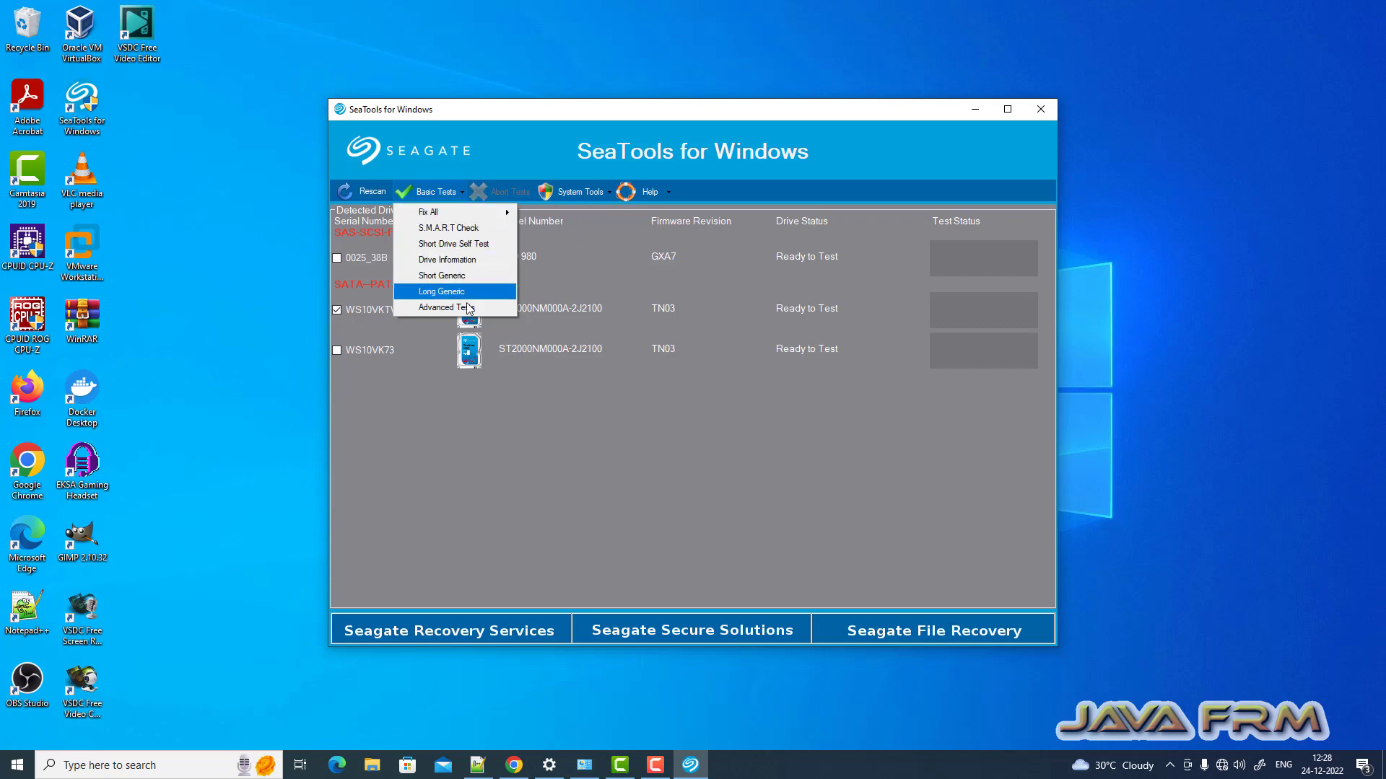
click(469, 232)
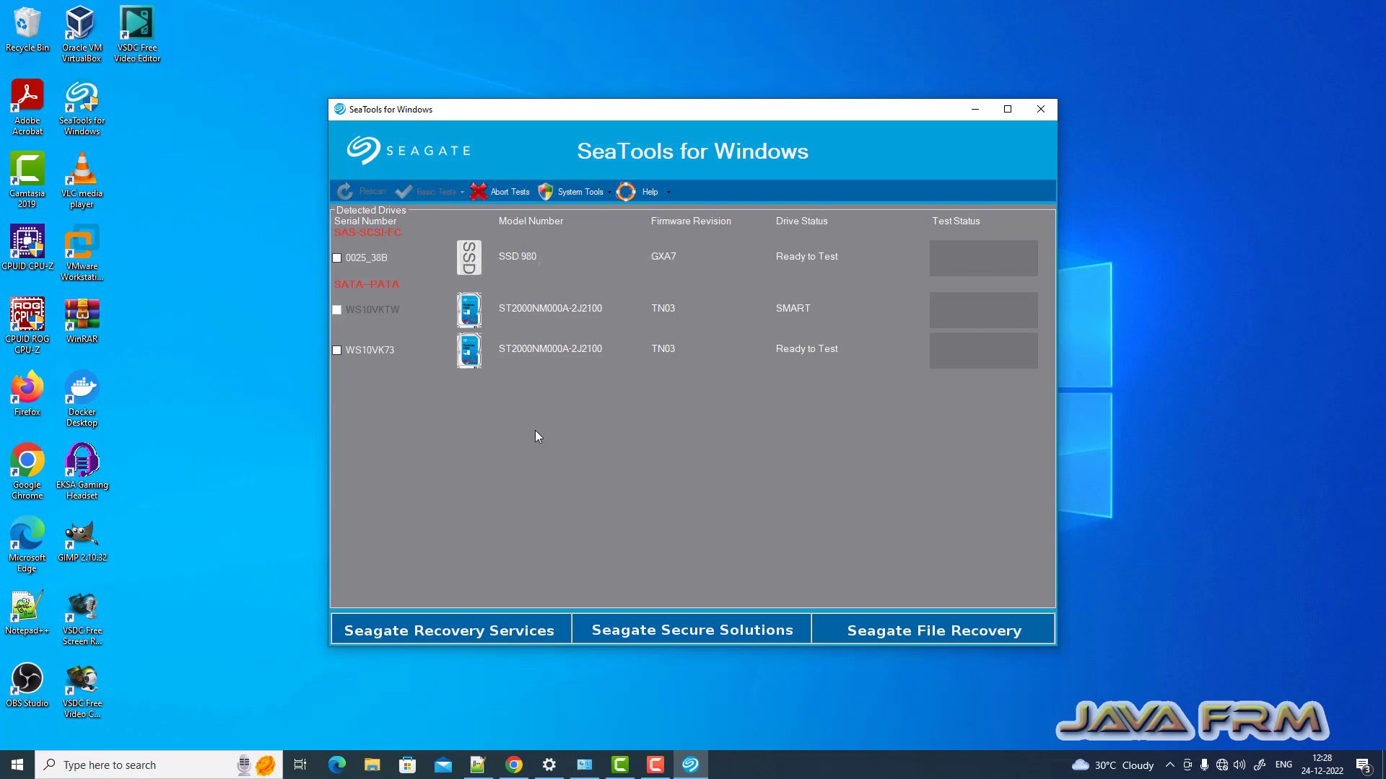
Run the S.M.A.R.T Check on drive WS10VK73.
click(337, 351)
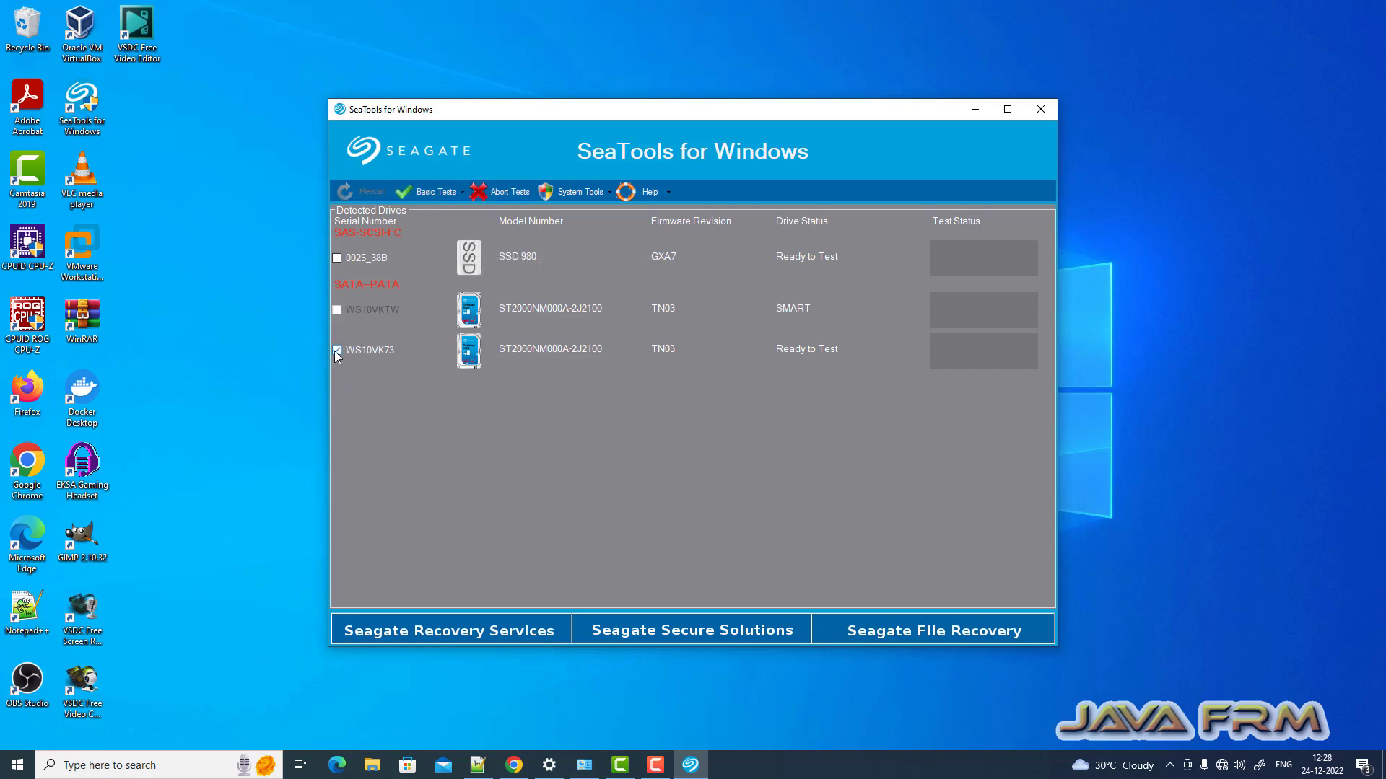
click(461, 192)
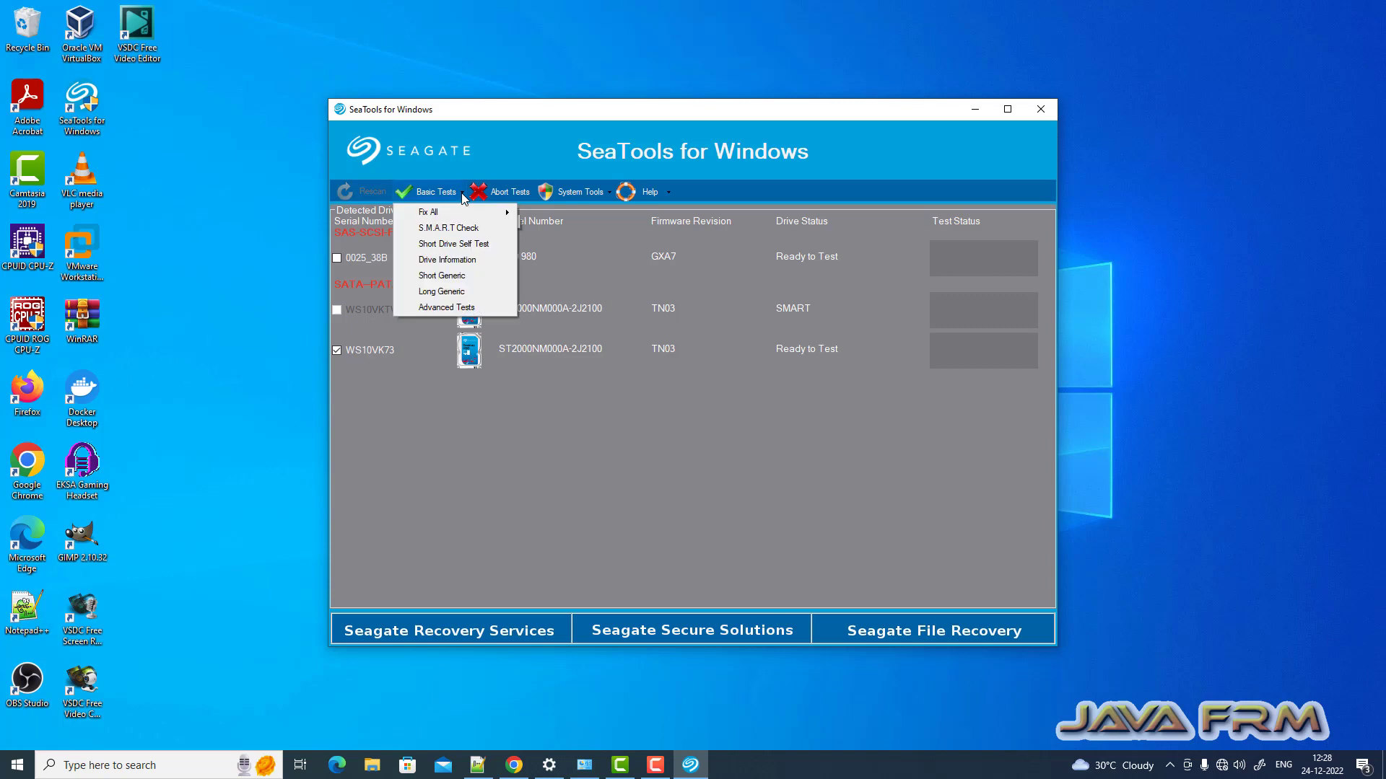
click(475, 230)
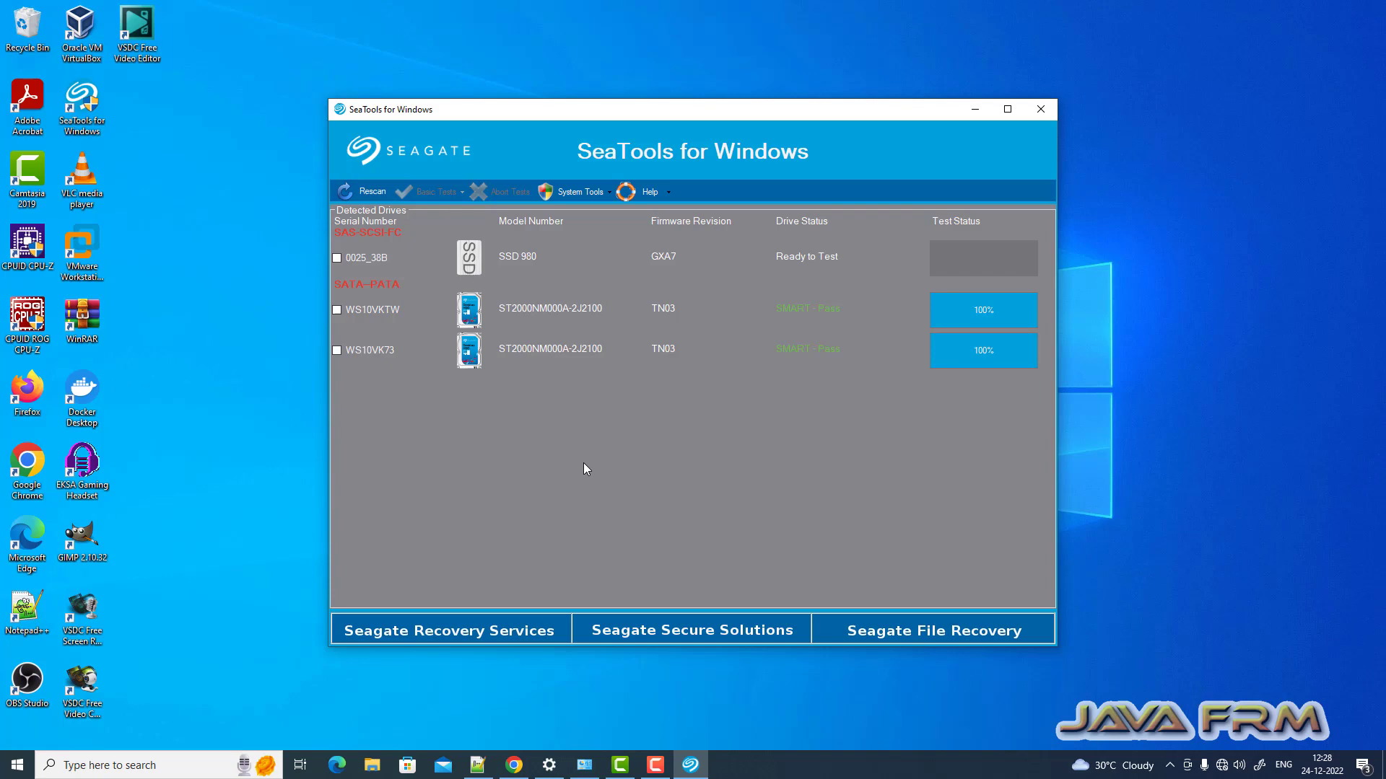
Select drives WS10VKTW and WS10VK73 and run the Short Drive Self Test on both.
click(335, 309)
click(337, 350)
click(462, 193)
click(462, 193)
click(461, 192)
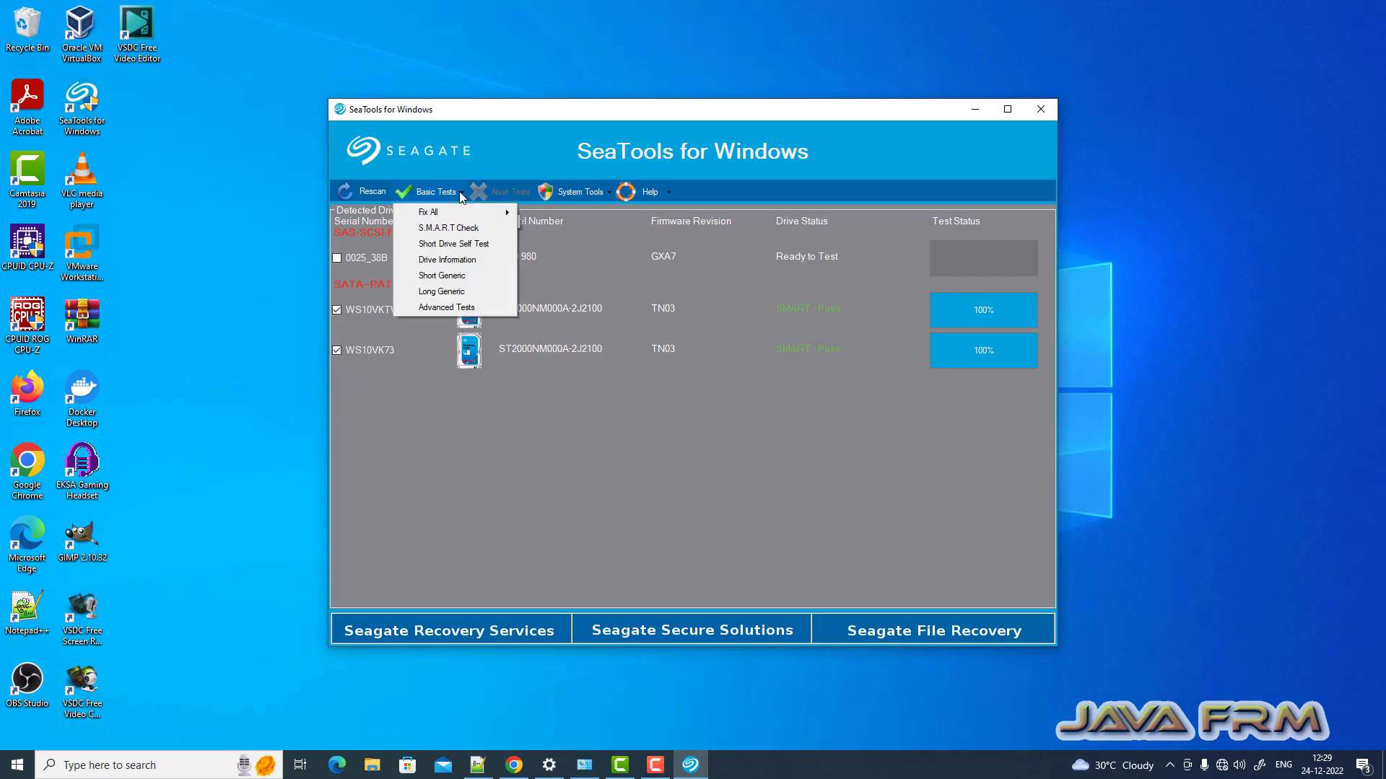
click(482, 245)
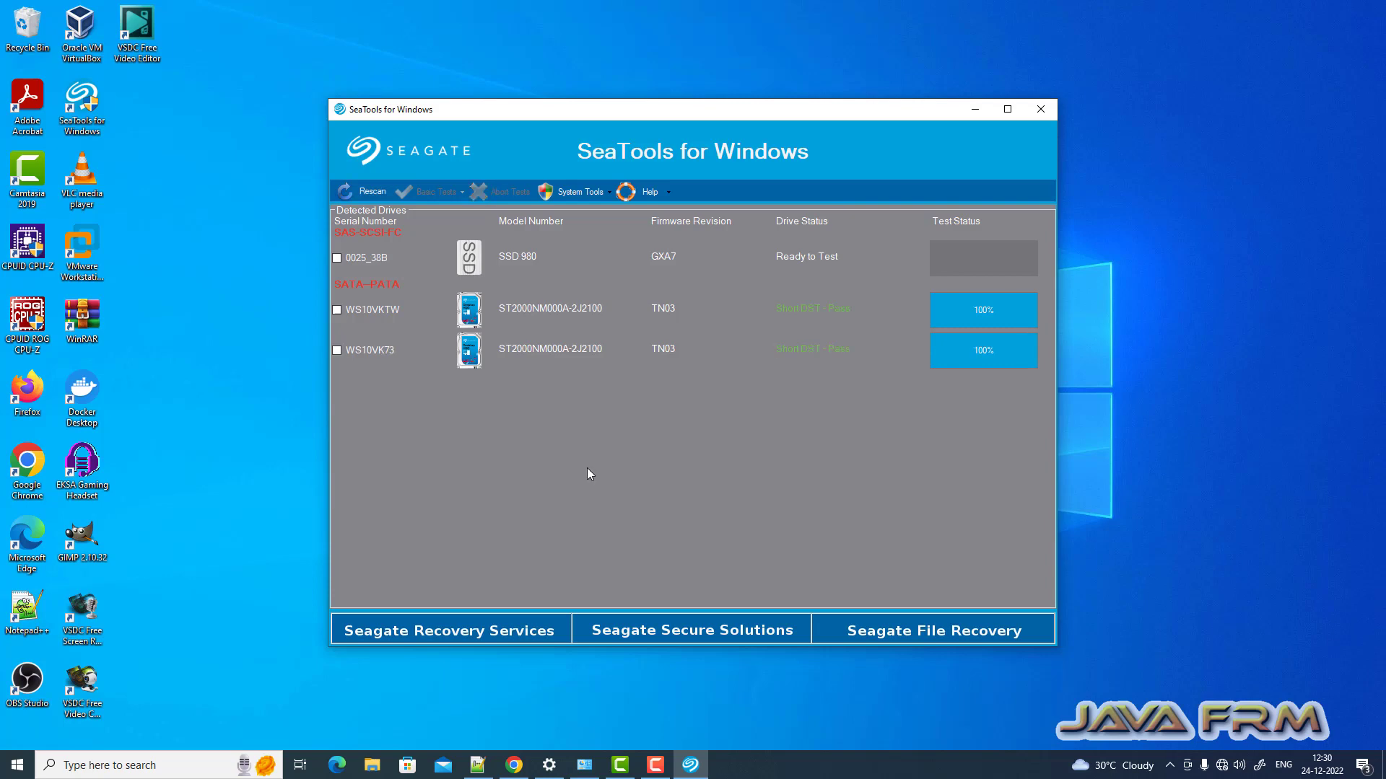
Select drives WS10VKTW and WS10VK73 and run the Short Generic test on both.
click(337, 311)
click(337, 350)
click(462, 193)
click(462, 194)
click(462, 195)
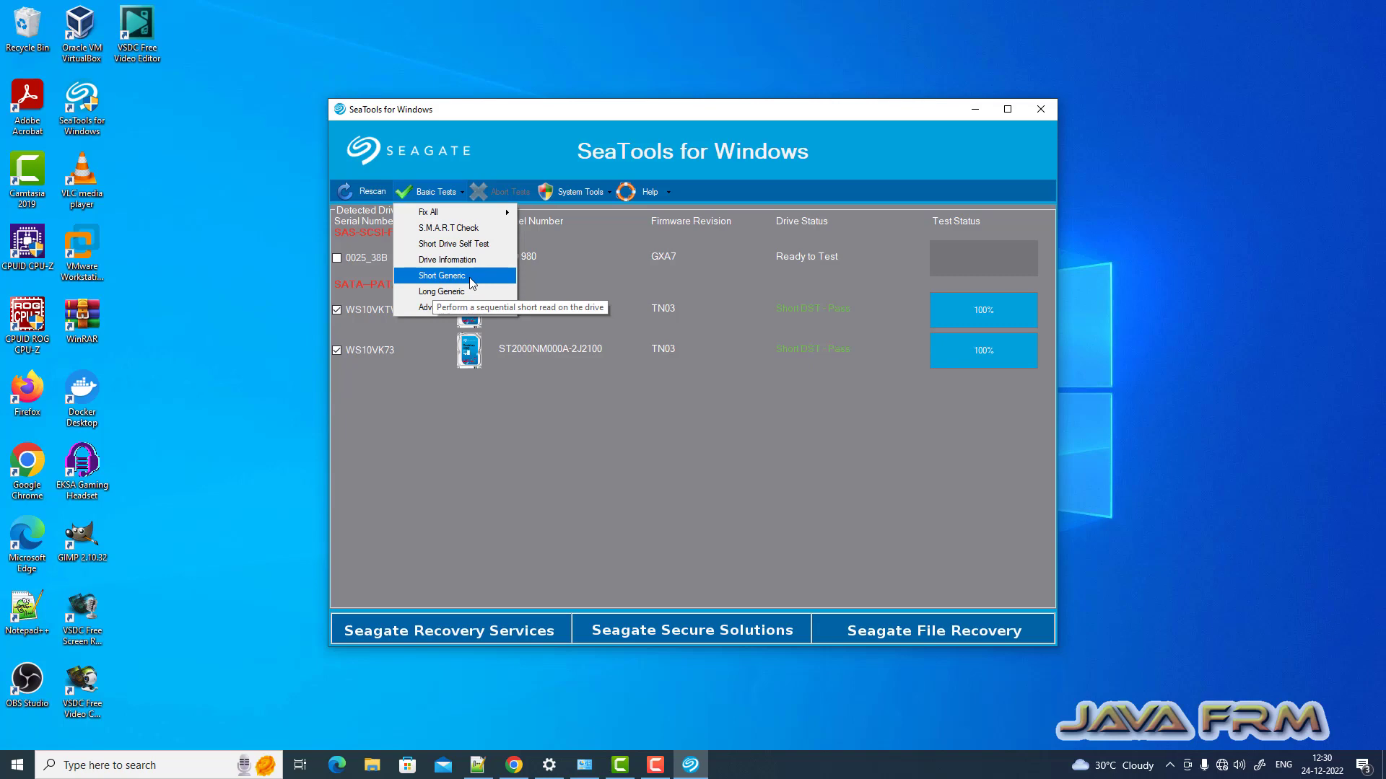
click(442, 275)
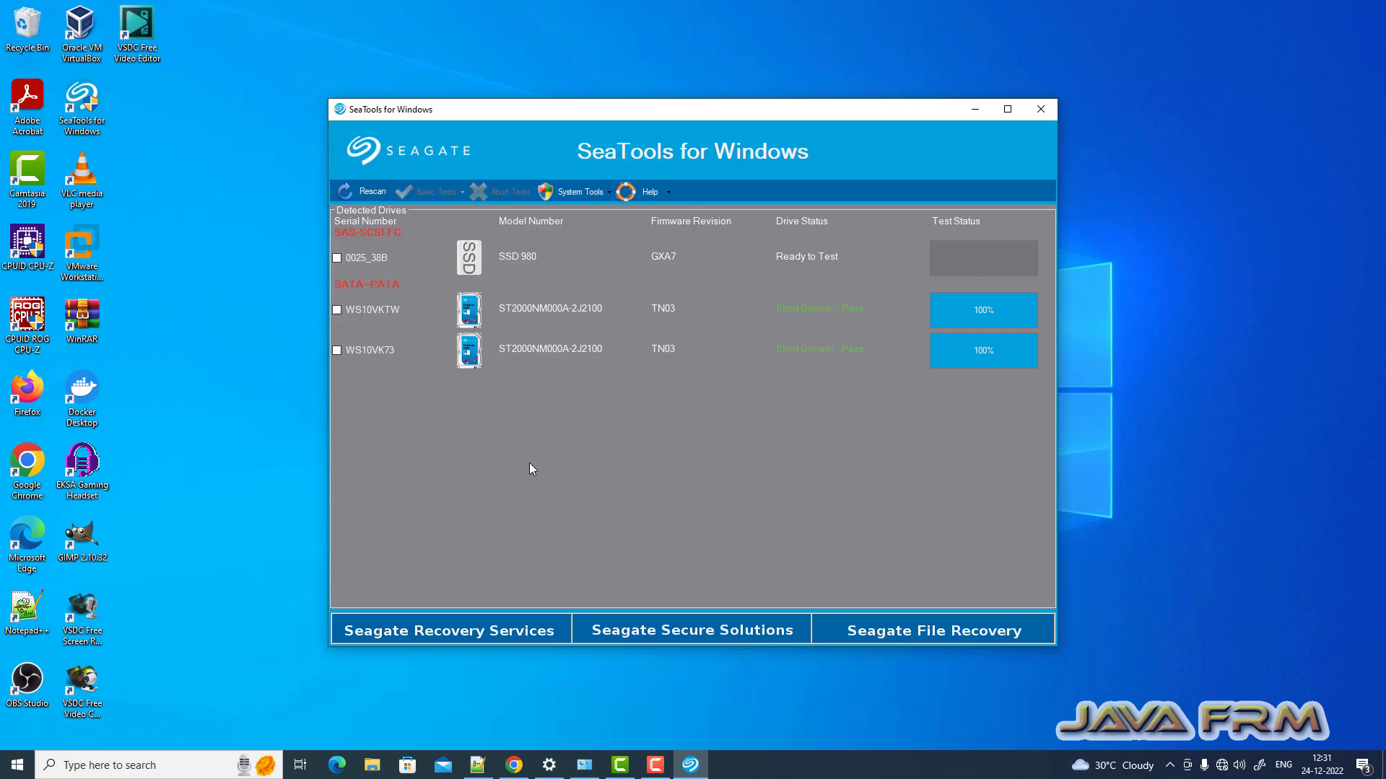
Show the Drive Information for the marked drive WS10VKTW.
click(337, 311)
click(462, 192)
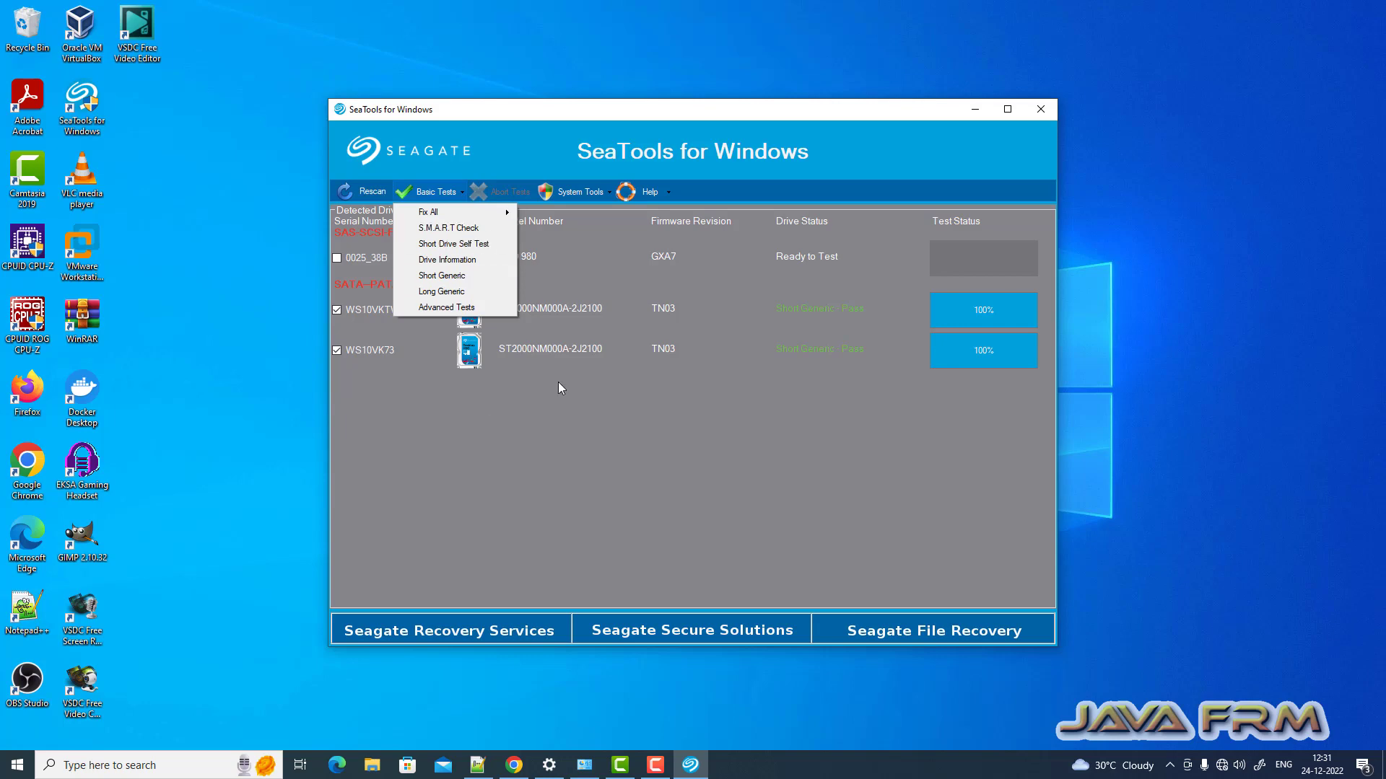
click(464, 261)
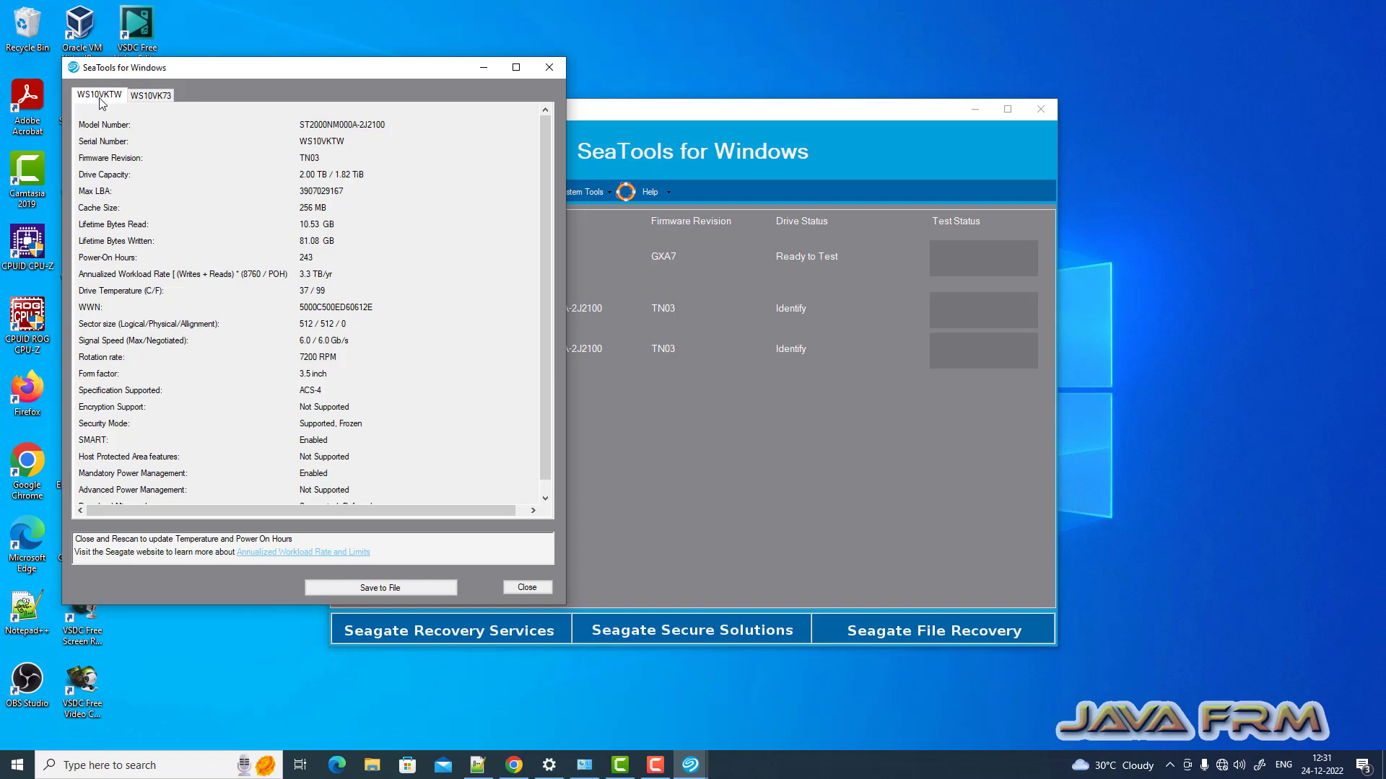
Review the details of drive WS10VK73, then close the Drive Information window.
click(148, 98)
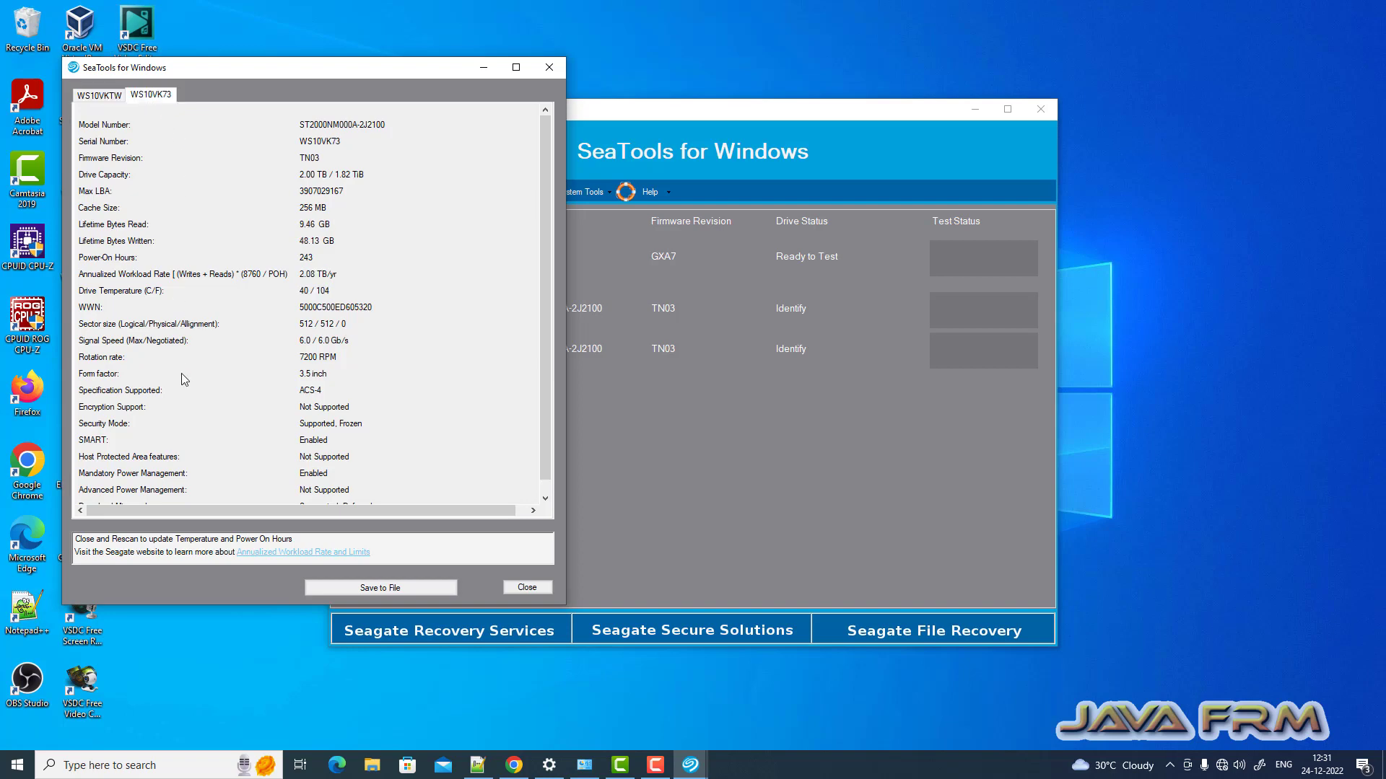
scroll(185, 380, down, 1)
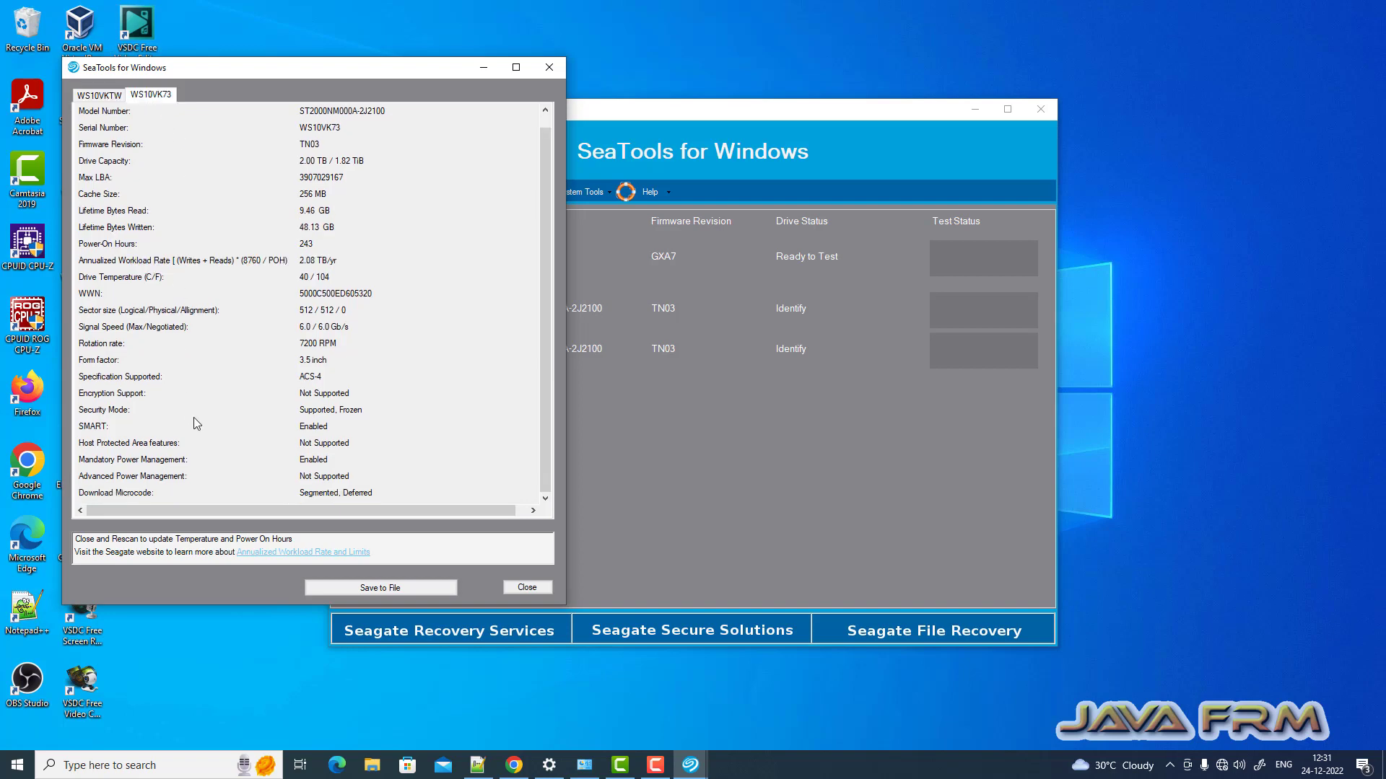
scroll(194, 418, up, 1)
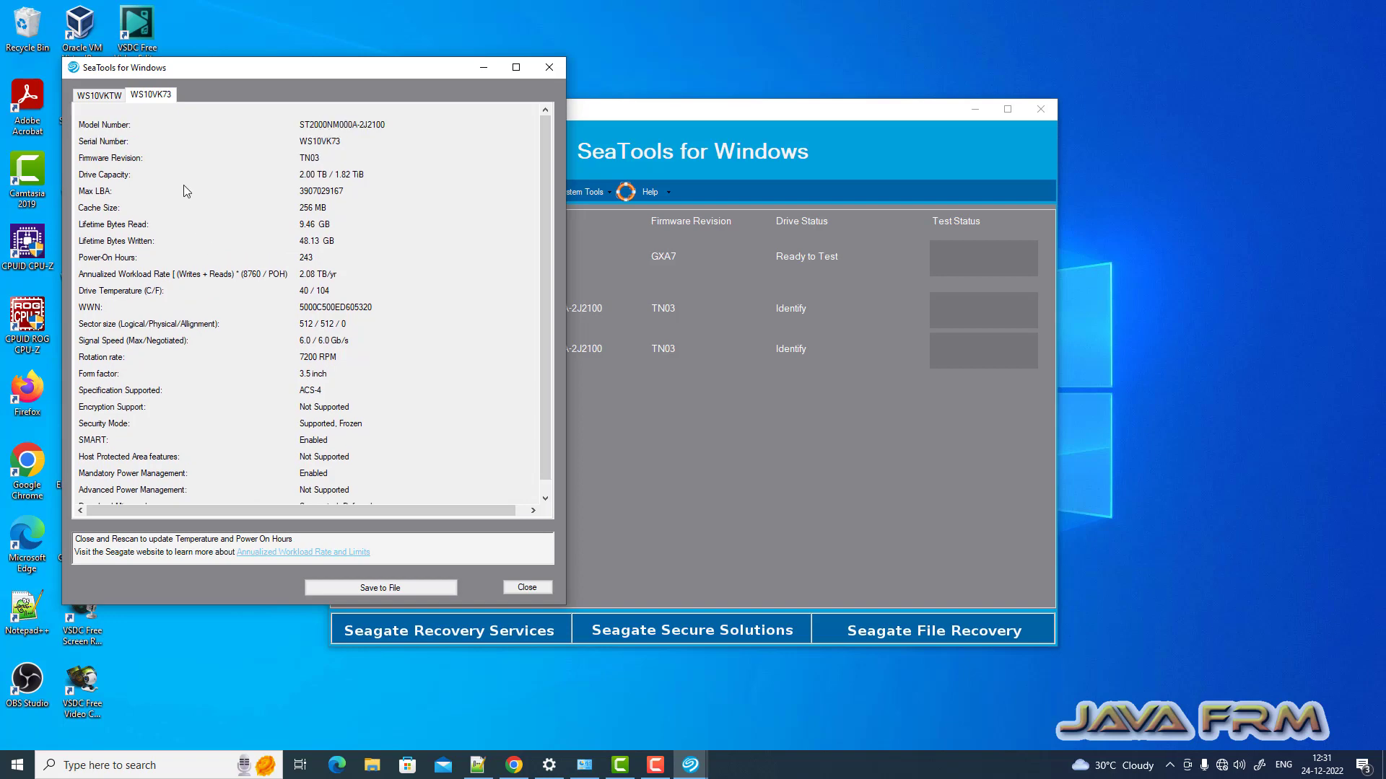
click(550, 68)
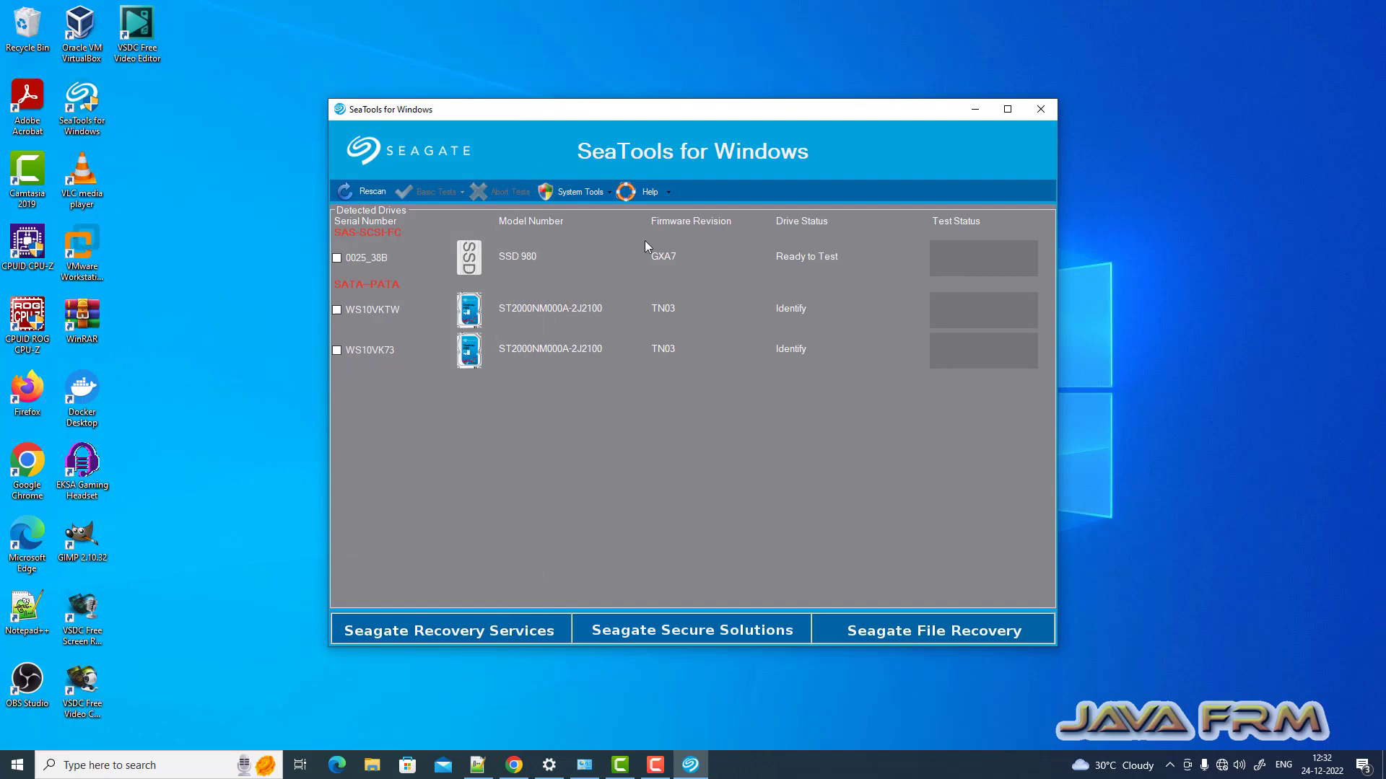
click(609, 192)
click(608, 192)
click(668, 192)
click(669, 192)
click(669, 192)
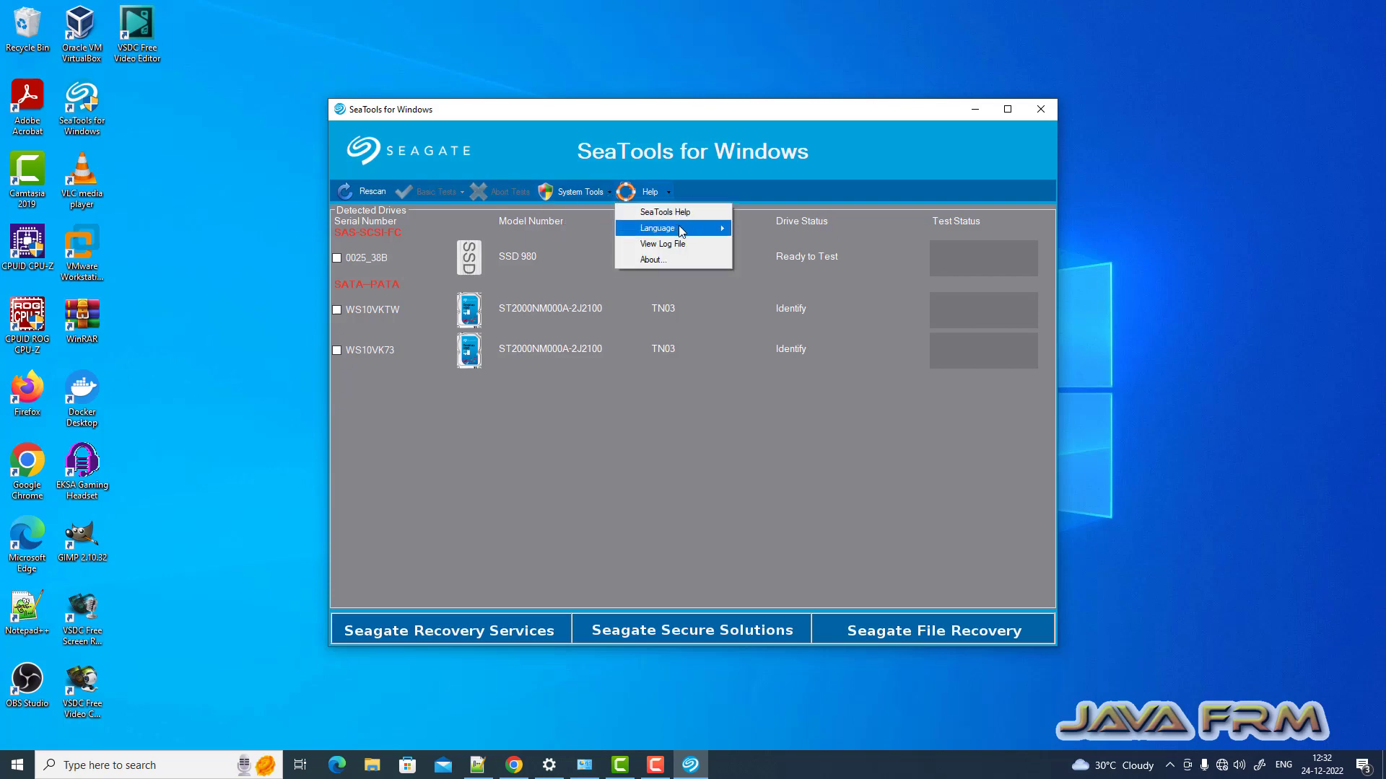
mouse_move(681, 231)
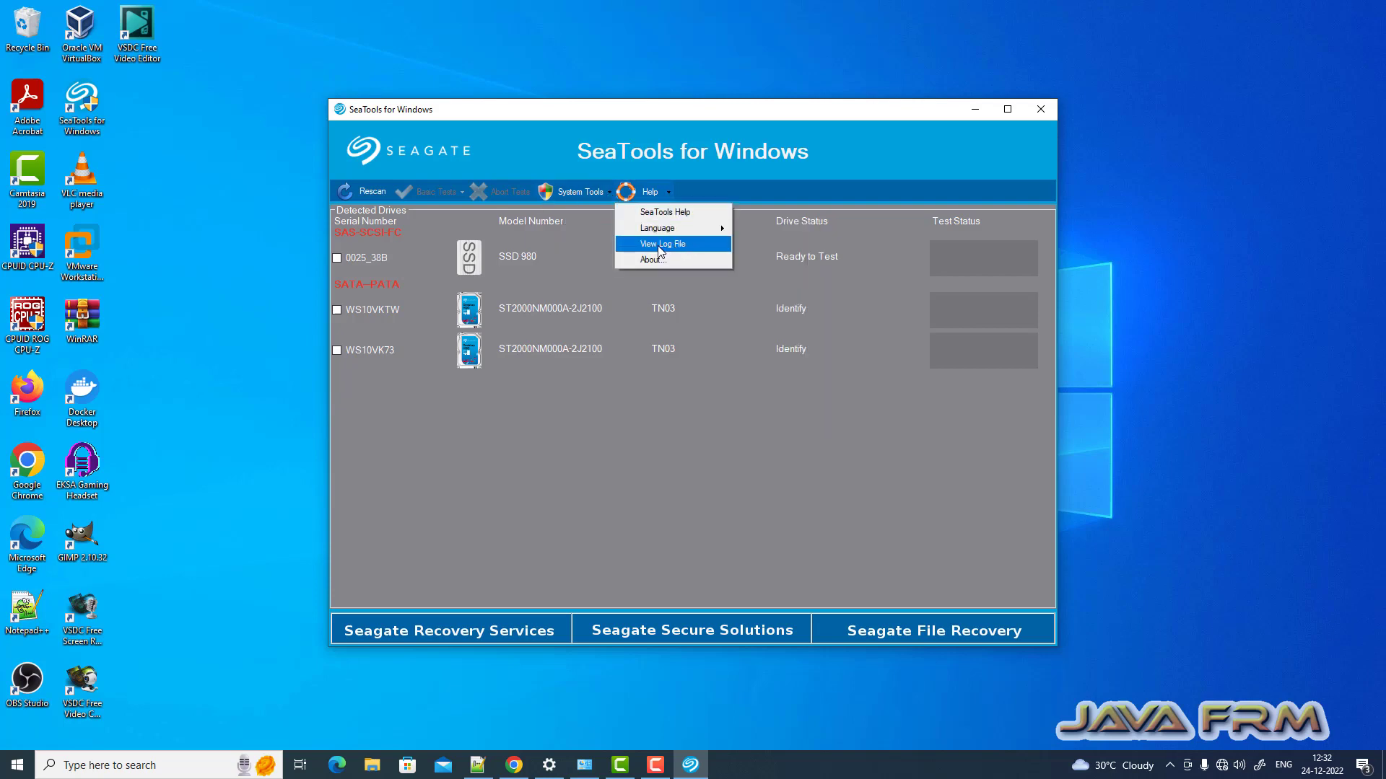
click(679, 247)
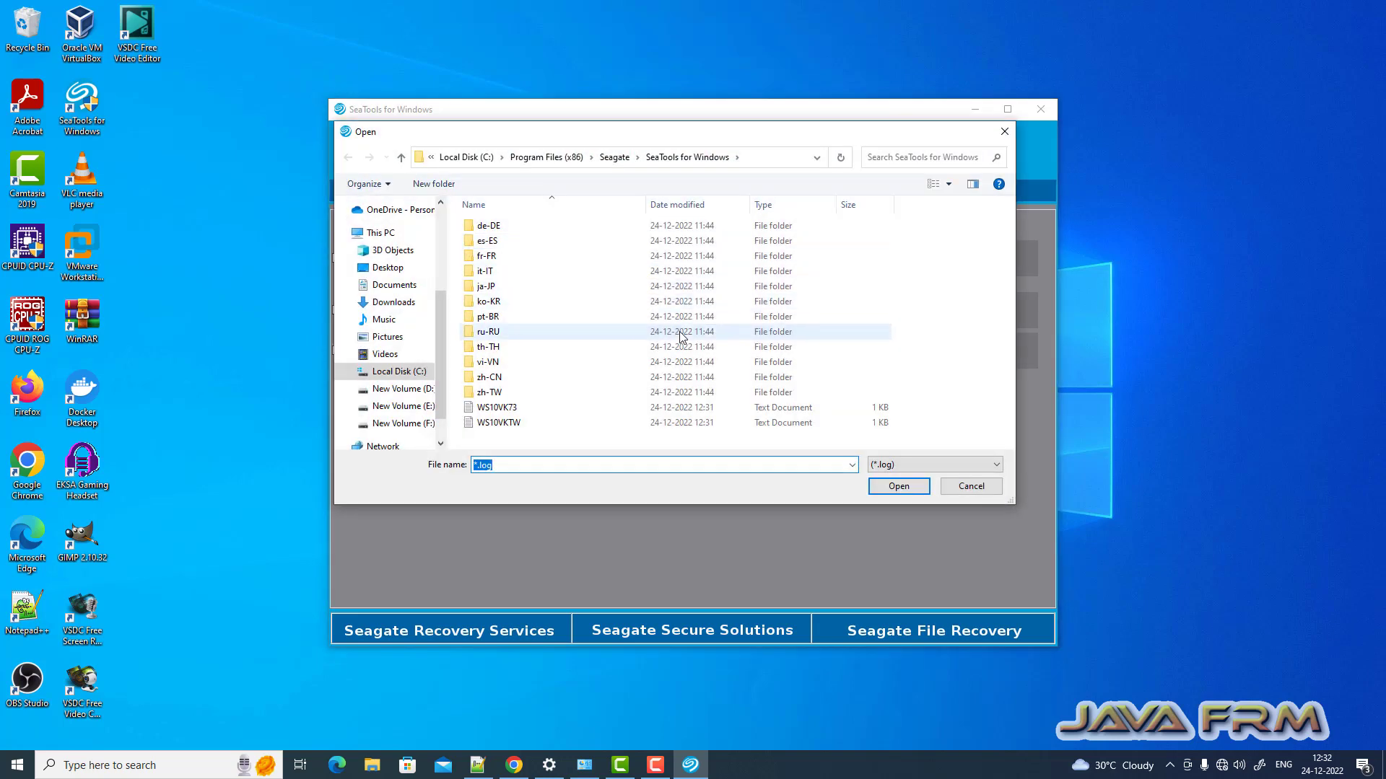
click(506, 409)
click(897, 485)
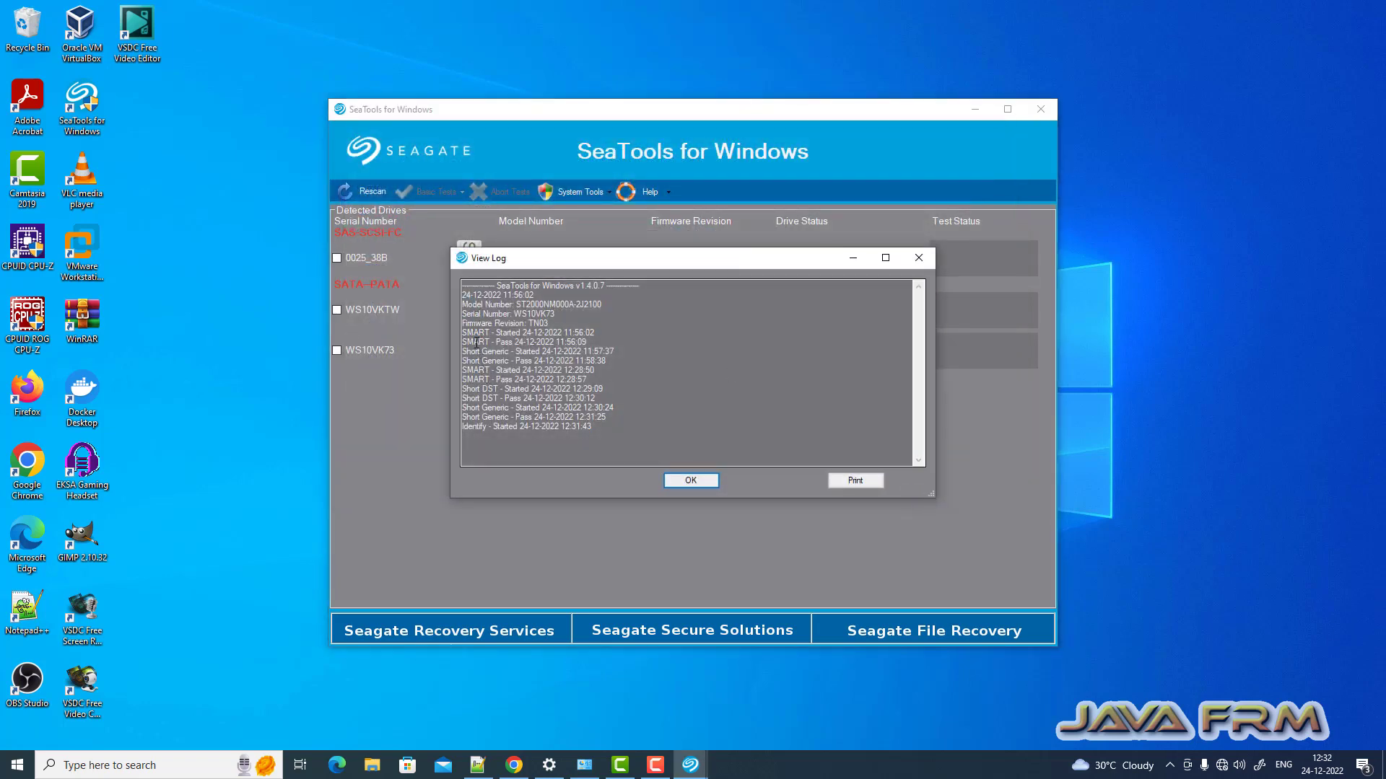
drag(468, 332, 602, 434)
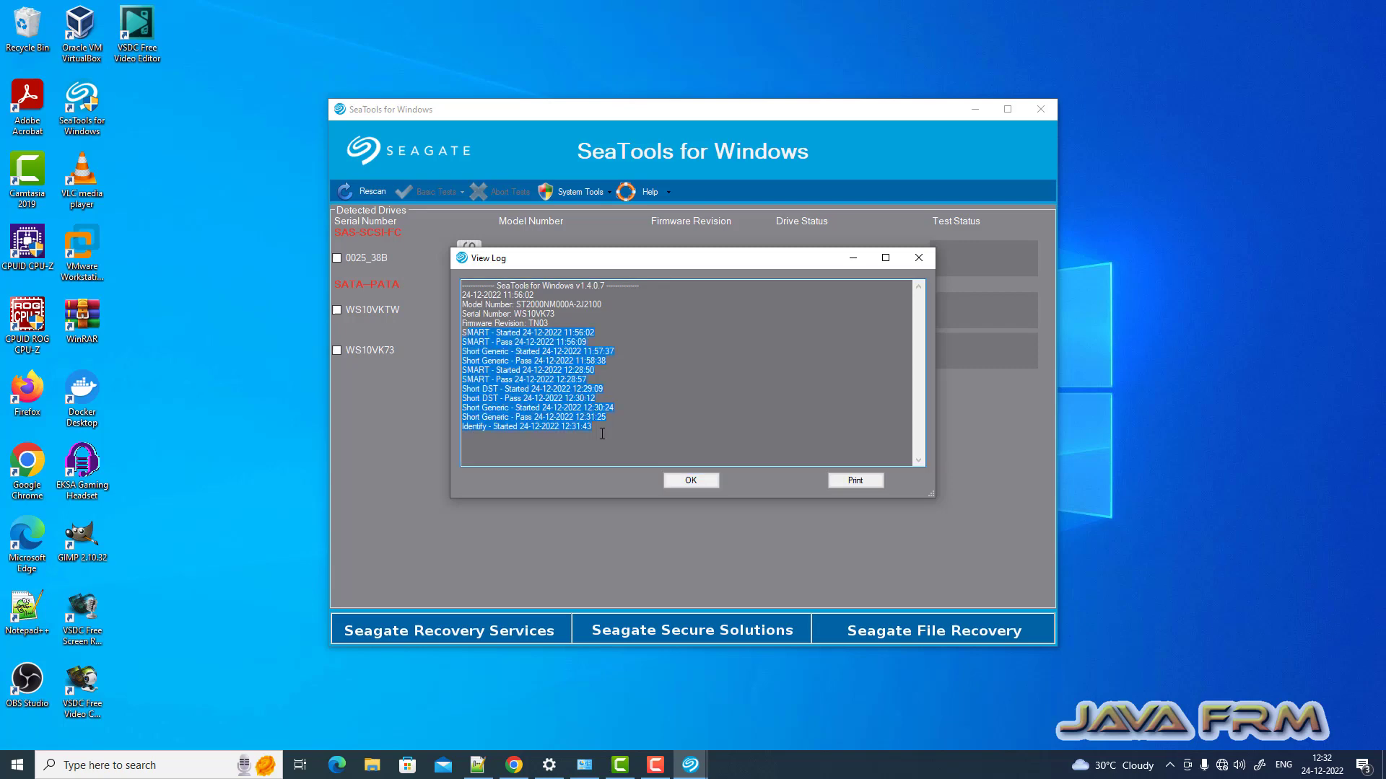
click(918, 258)
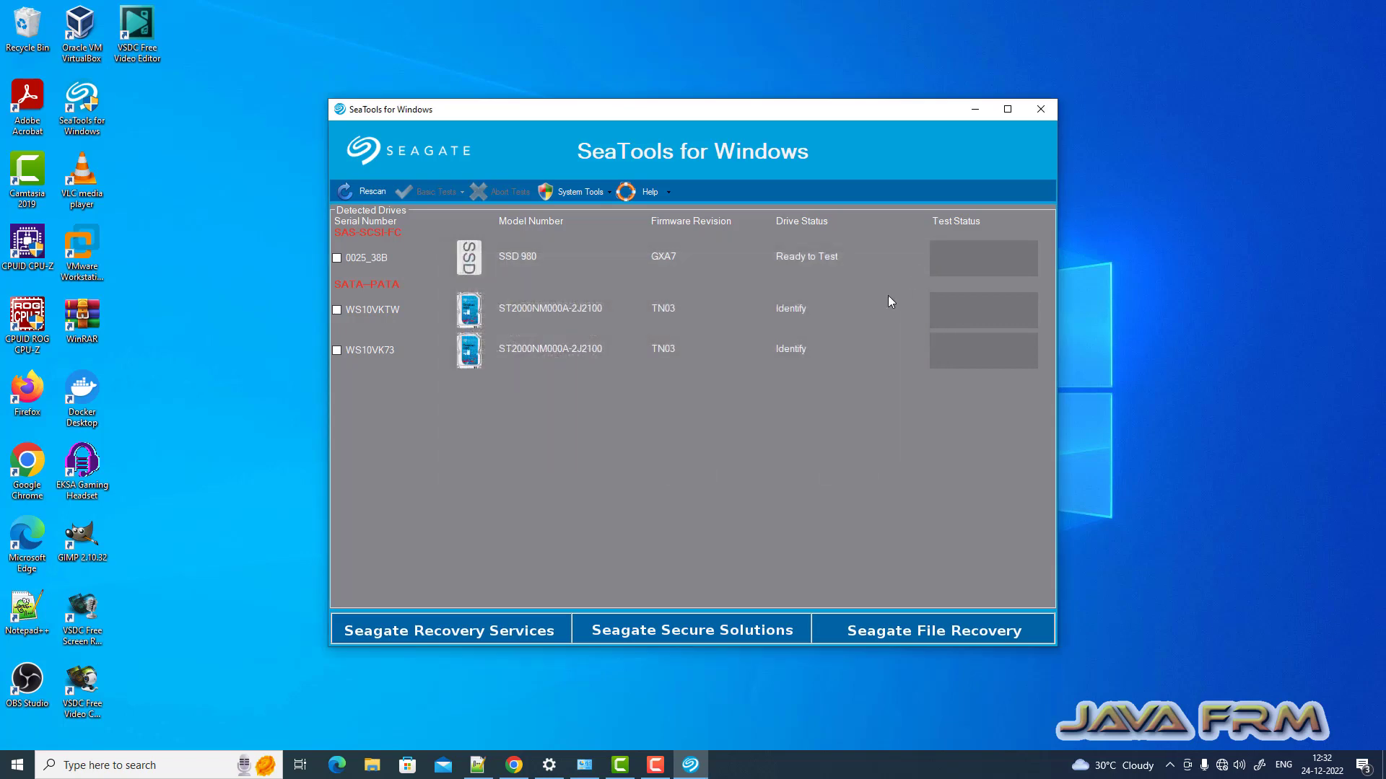
click(608, 191)
click(610, 194)
click(671, 193)
click(671, 193)
click(668, 192)
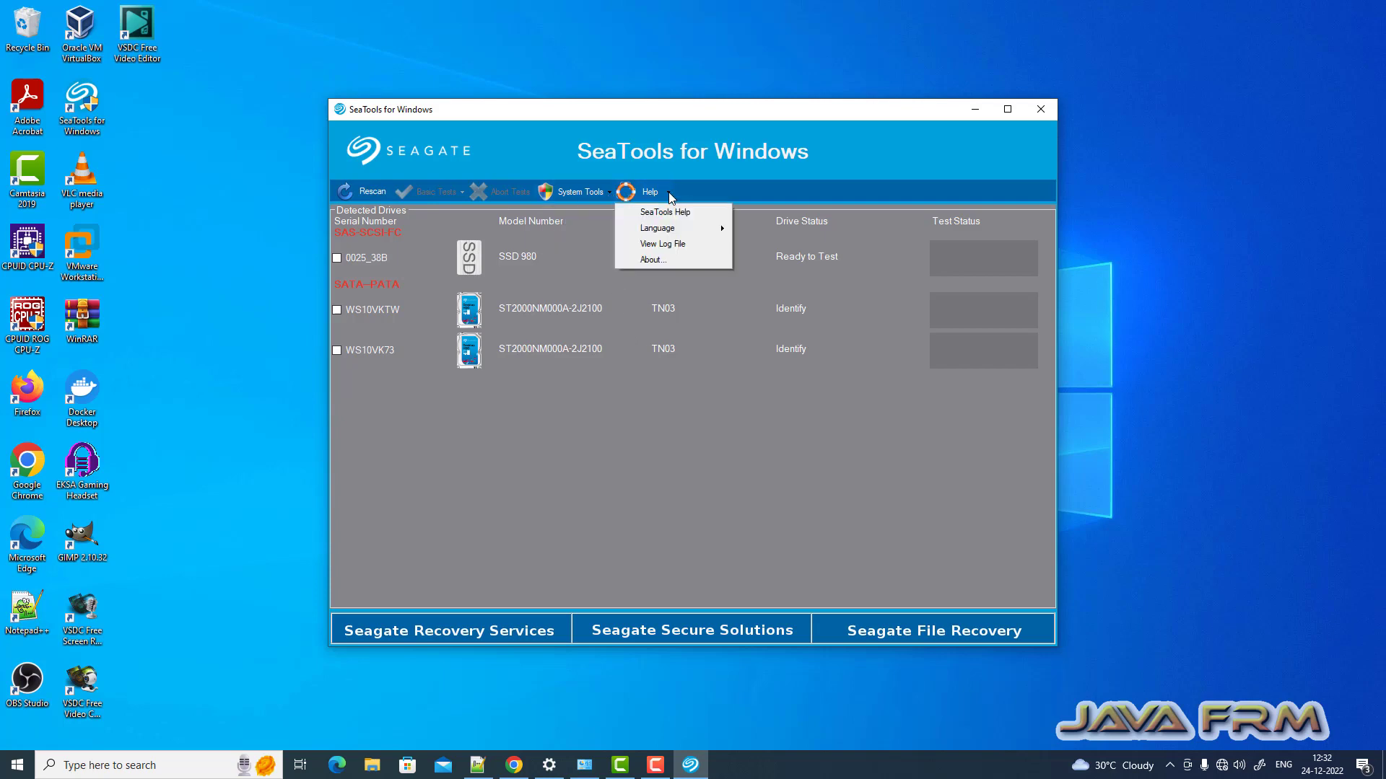
click(677, 242)
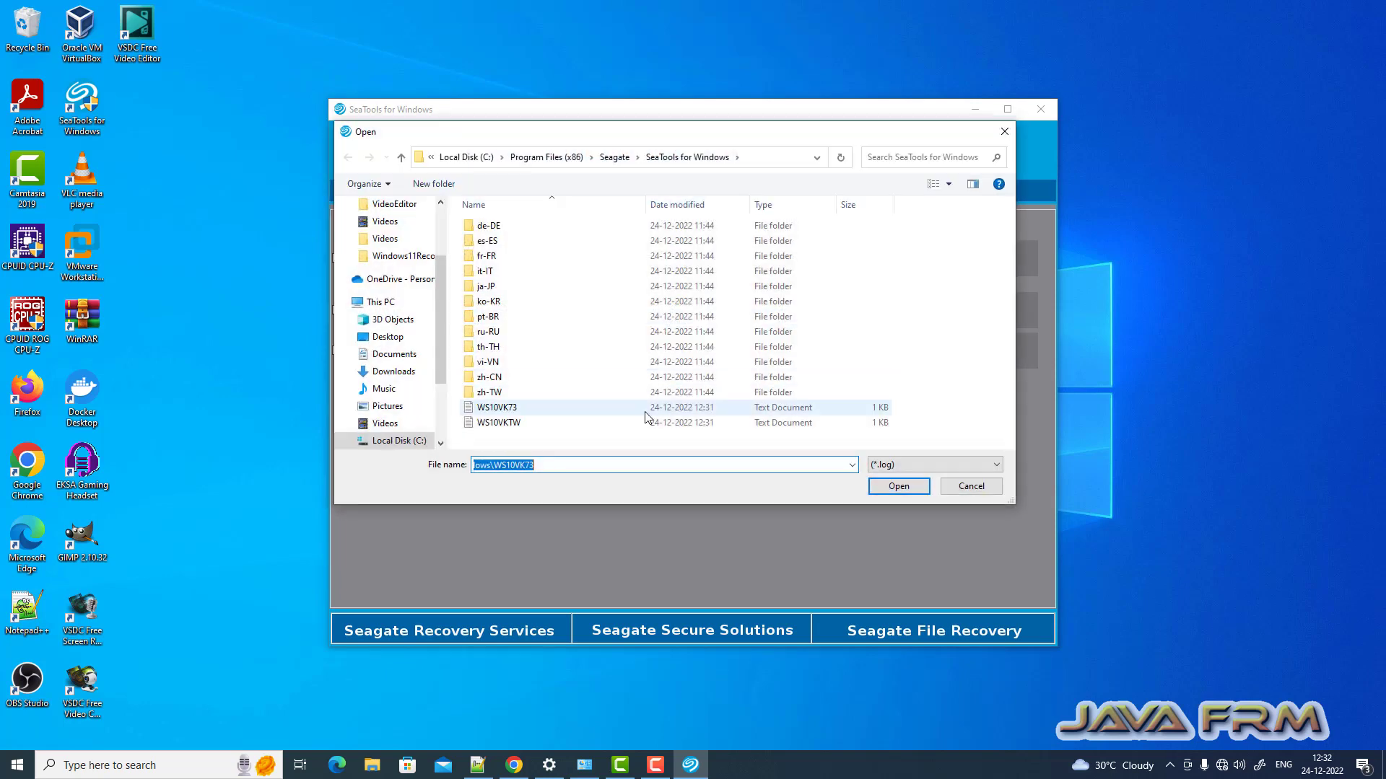
click(505, 423)
click(898, 486)
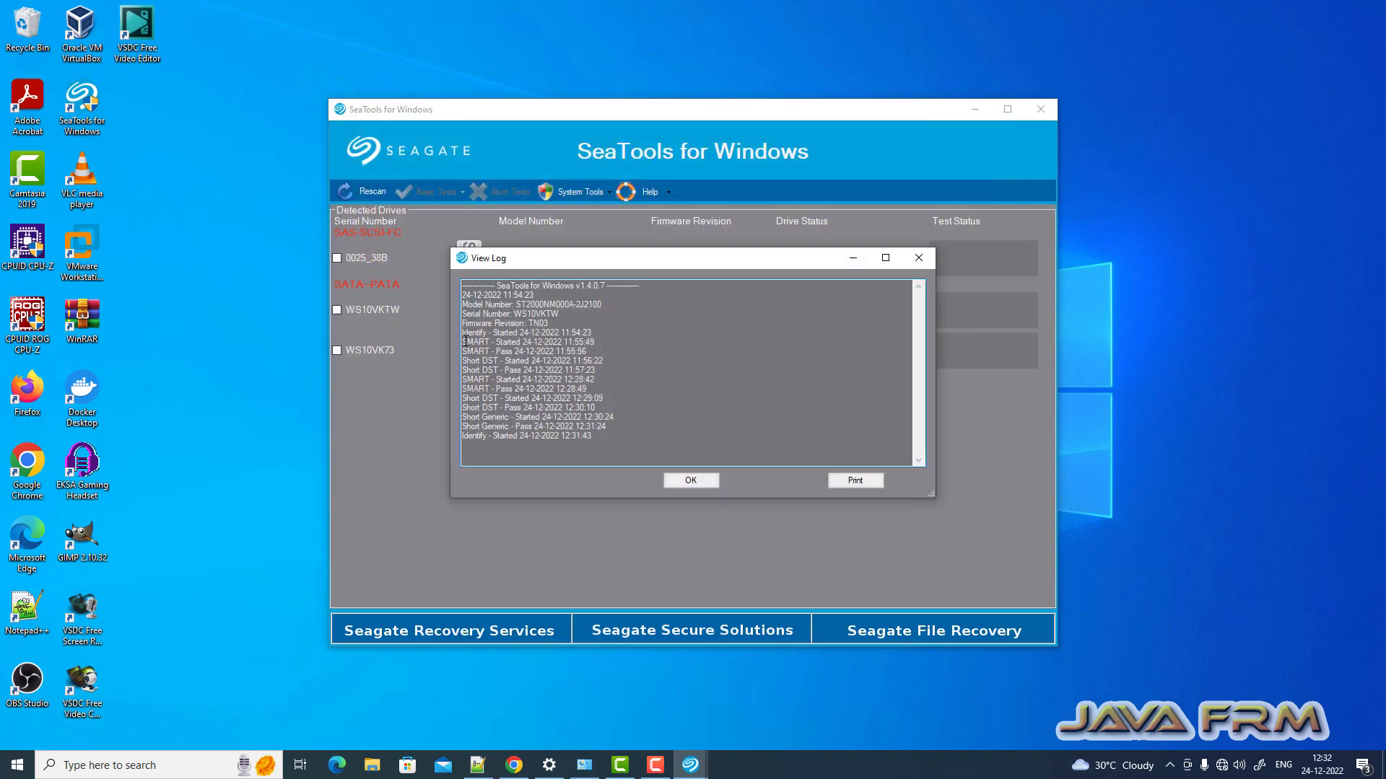
drag(464, 341, 577, 436)
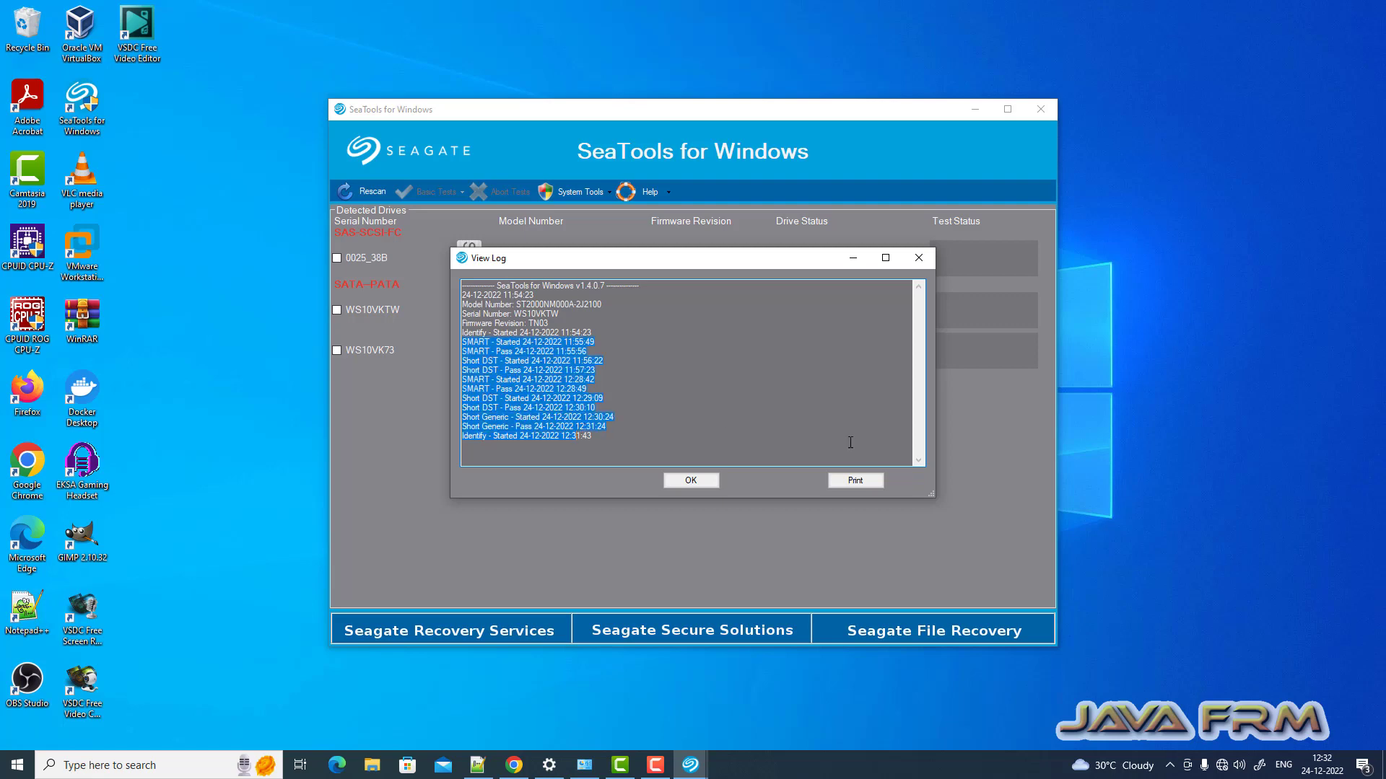
click(728, 389)
click(918, 258)
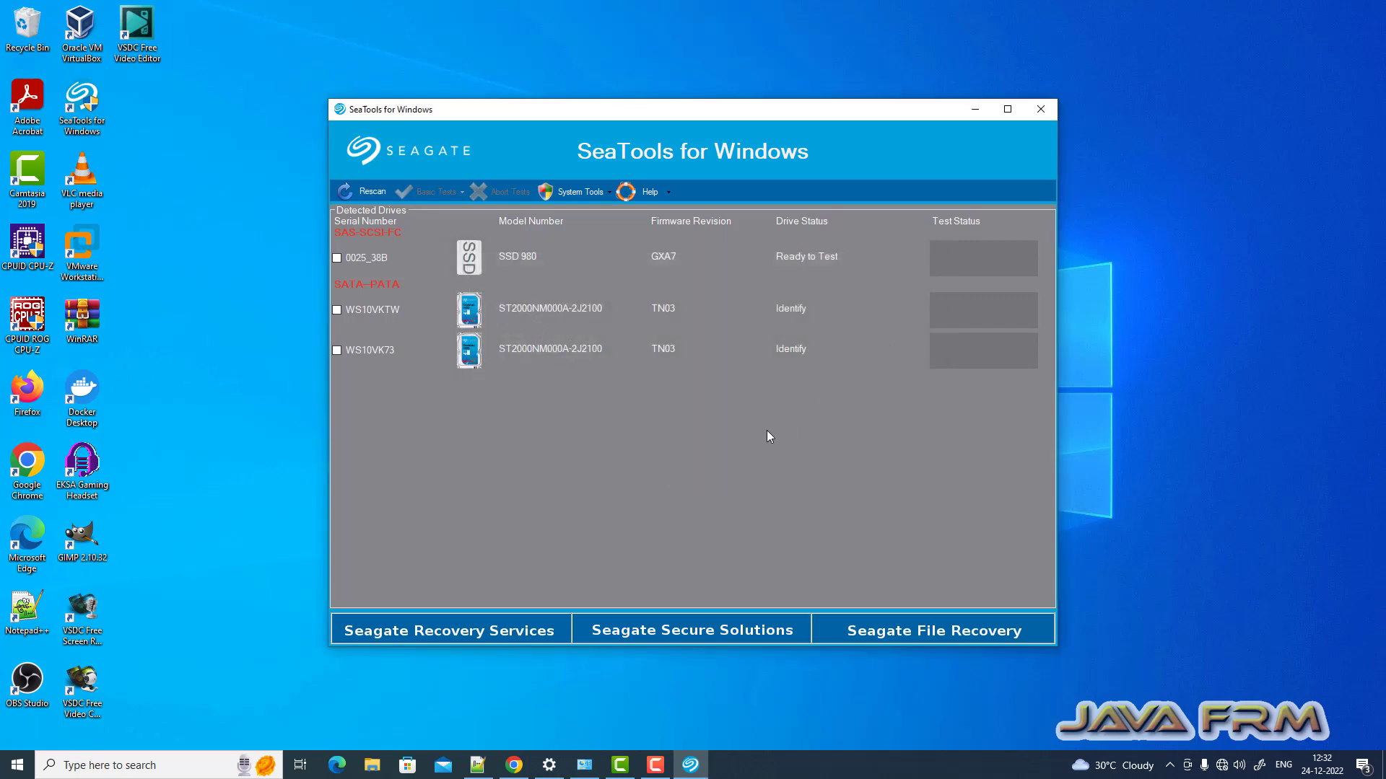